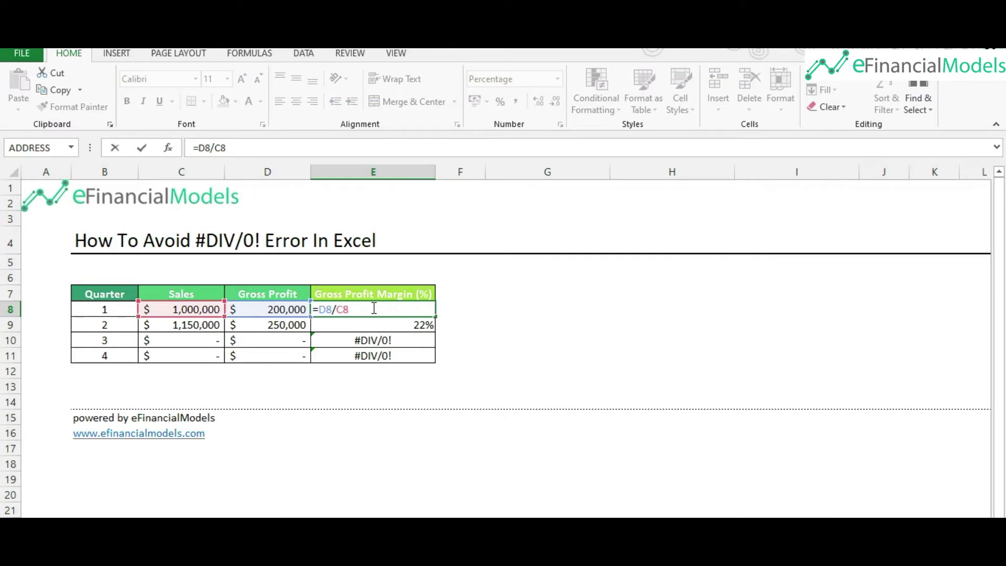
# Inspect the Gross Profit Margin formulas in cells E9, E10 and E11 without changing them.
pyautogui.doubleClick(373, 324)
pyautogui.press('Return')
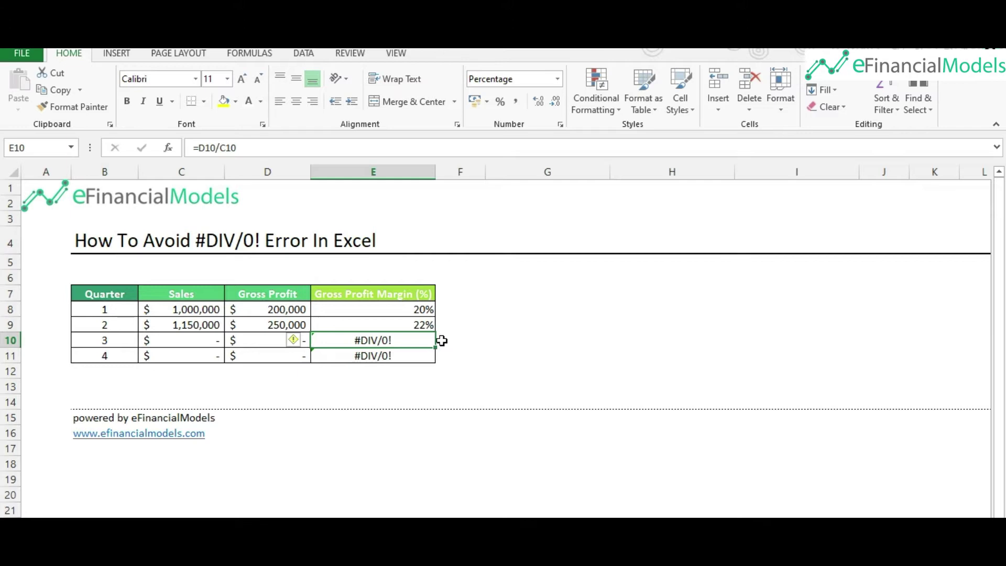
pyautogui.doubleClick(393, 340)
pyautogui.press('Return')
pyautogui.doubleClick(387, 353)
pyautogui.press('Return')
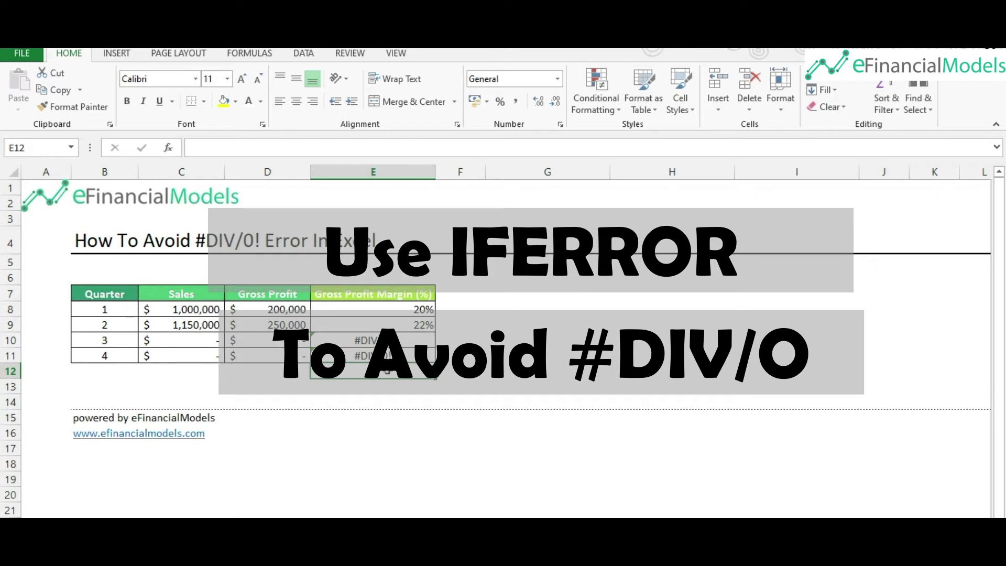
# Replace the Quarter 1 margin formula in E8 with =IFERROR(D8/C8,"NA").
pyautogui.click(380, 312)
pyautogui.press('Delete')
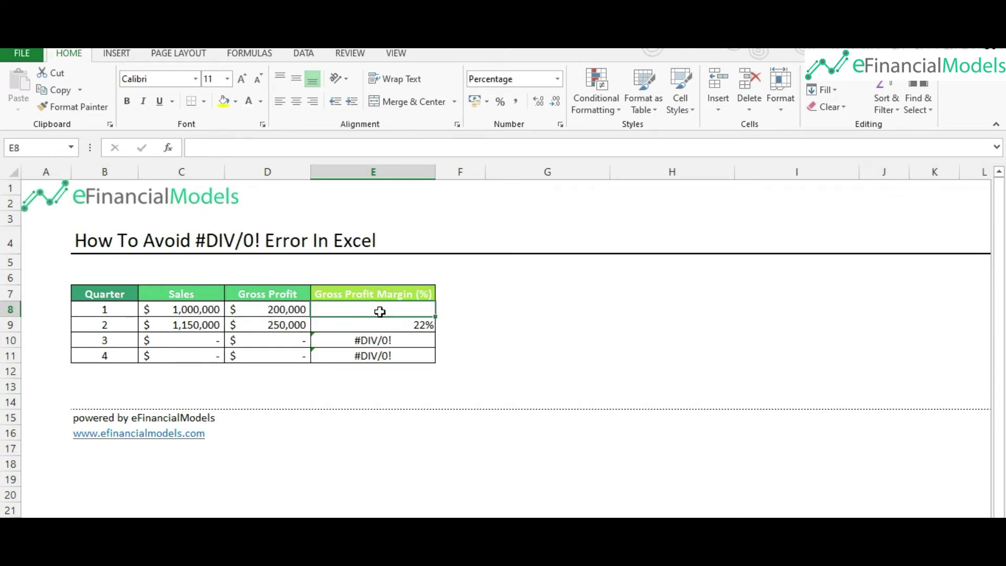
pyautogui.write('=IFERROR(')
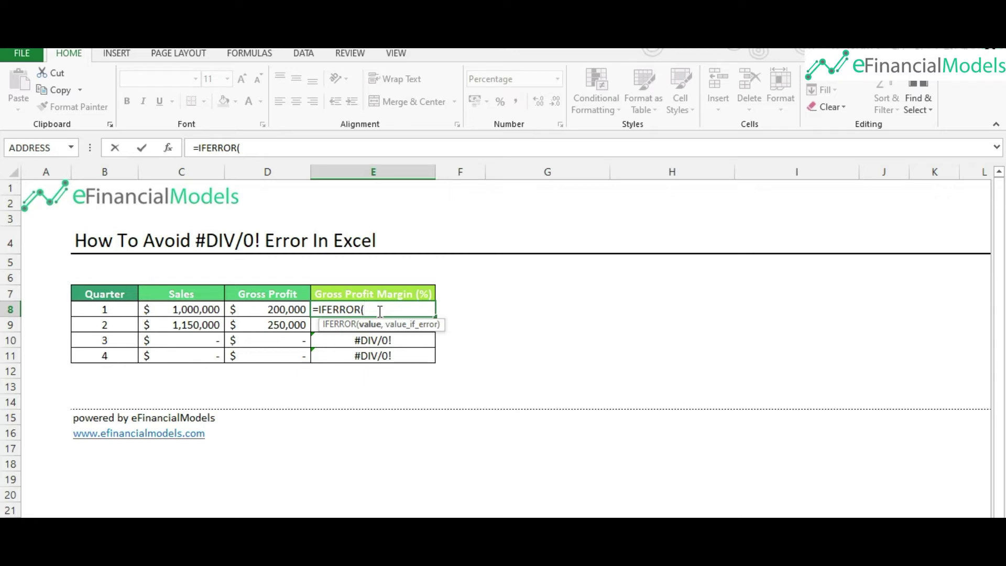
pyautogui.click(263, 305)
pyautogui.write('/')
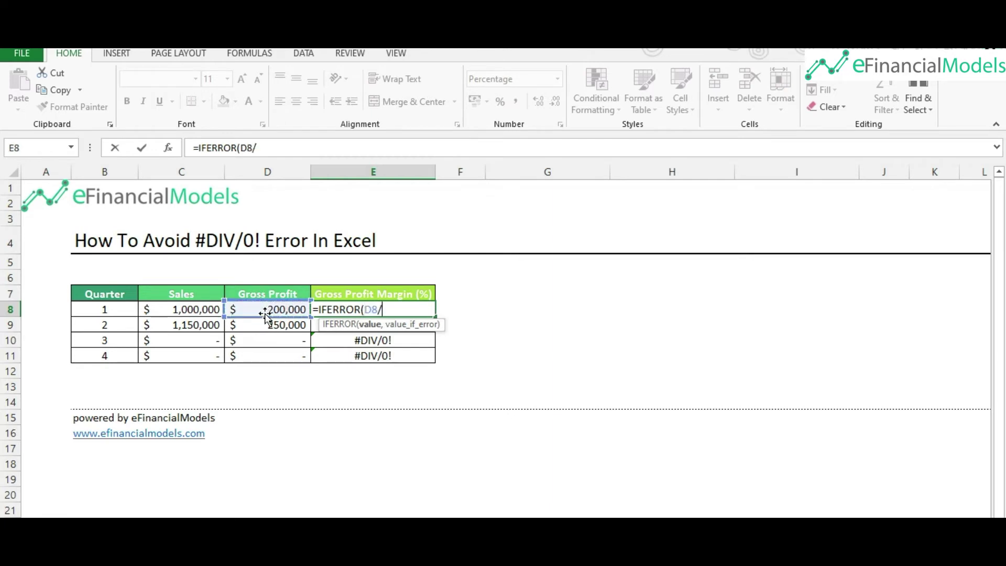
pyautogui.click(198, 310)
pyautogui.write(',')
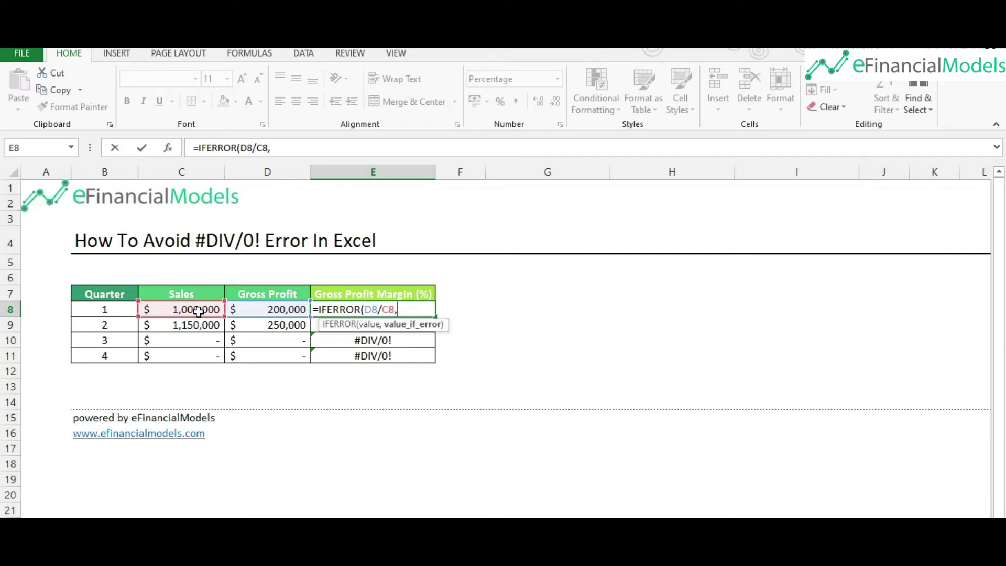
pyautogui.write('"NA")')
pyautogui.press('Return')
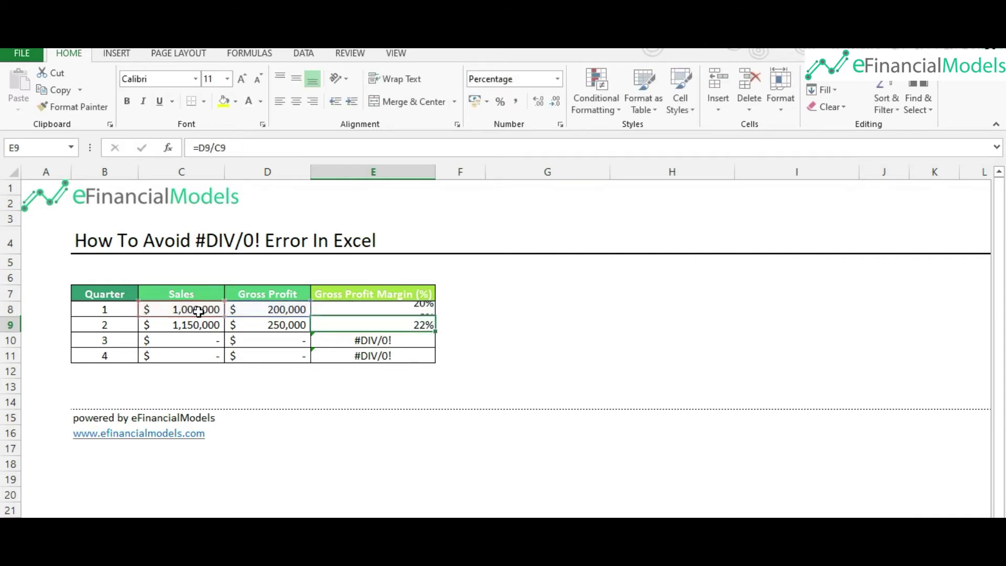
# Fill the IFERROR formula from E8 down through E11 for the remaining quarters.
pyautogui.click(387, 309)
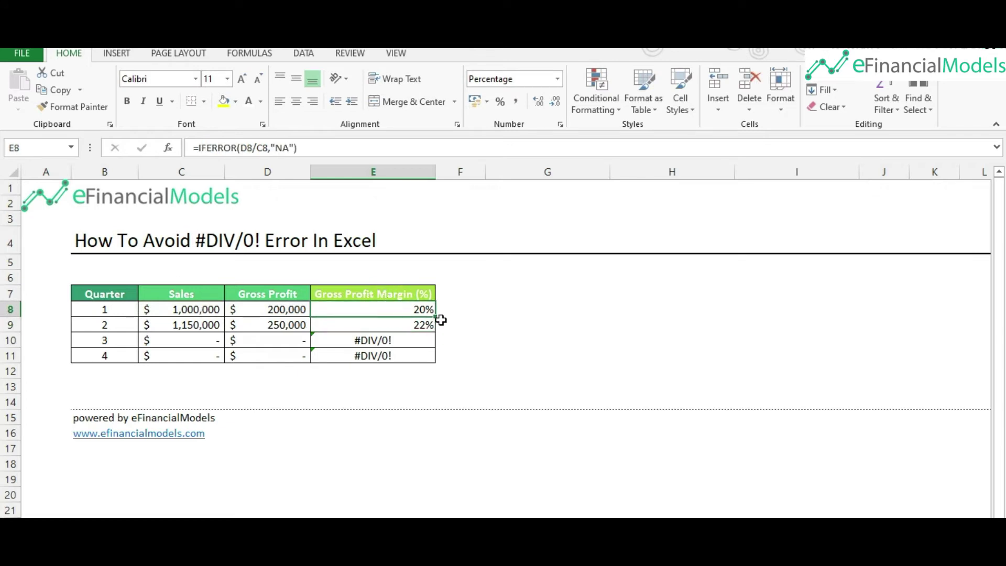
pyautogui.moveTo(434, 316); pyautogui.dragTo(432, 360)
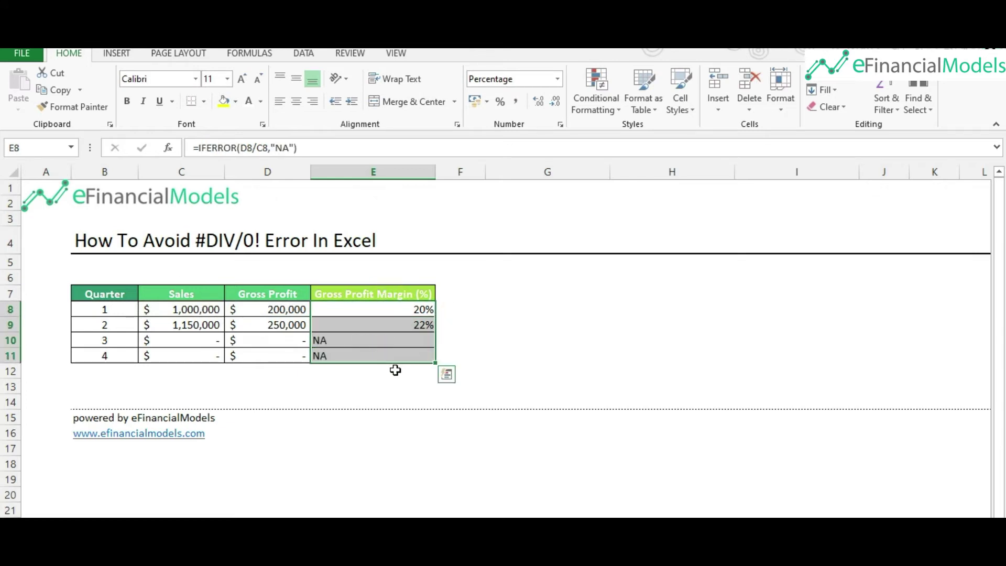
pyautogui.click(395, 370)
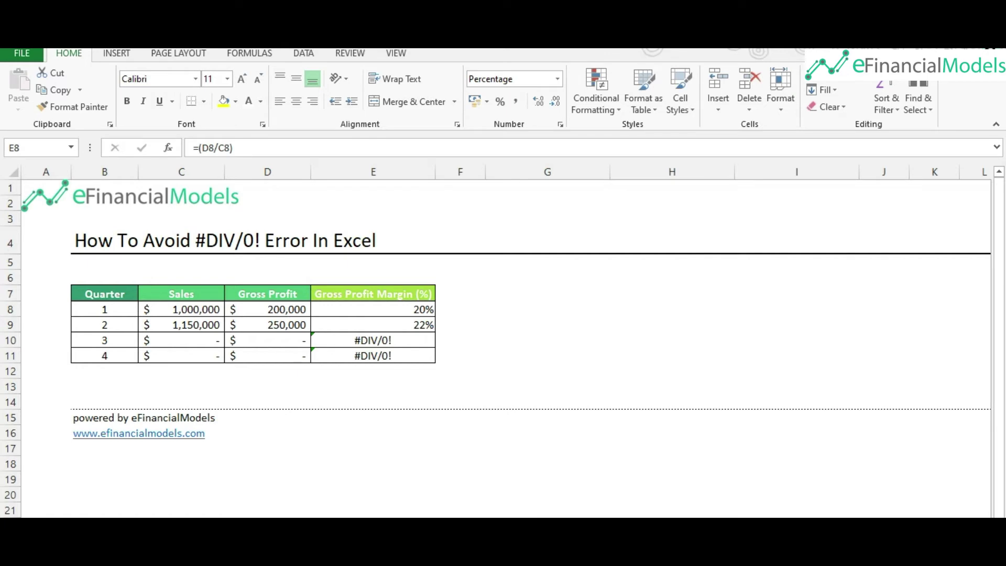
# Overwrite the Quarter 1 margin formula in E8 with the error test =ISERROR(D8/C8).
pyautogui.click(382, 306)
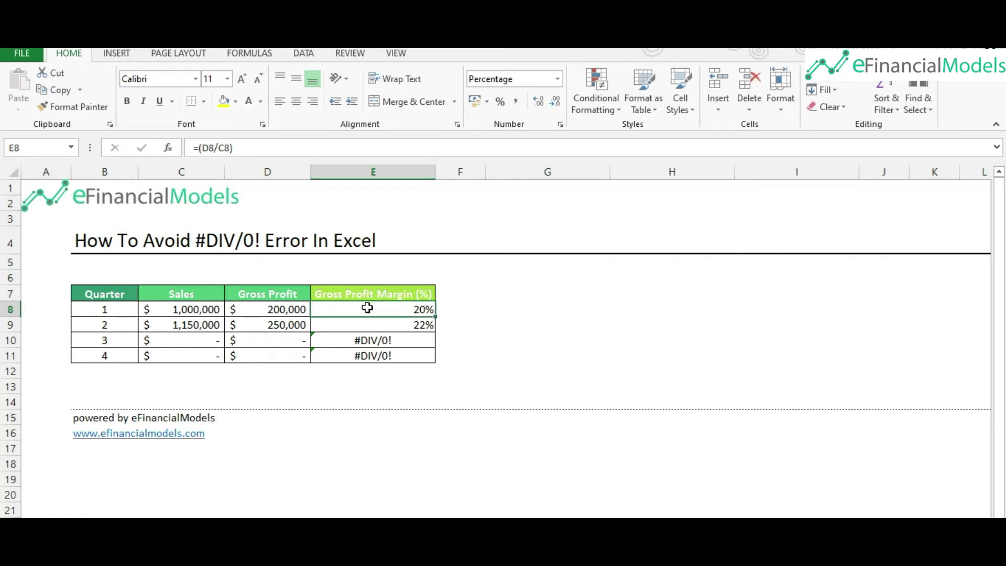
pyautogui.write('=ISERR')
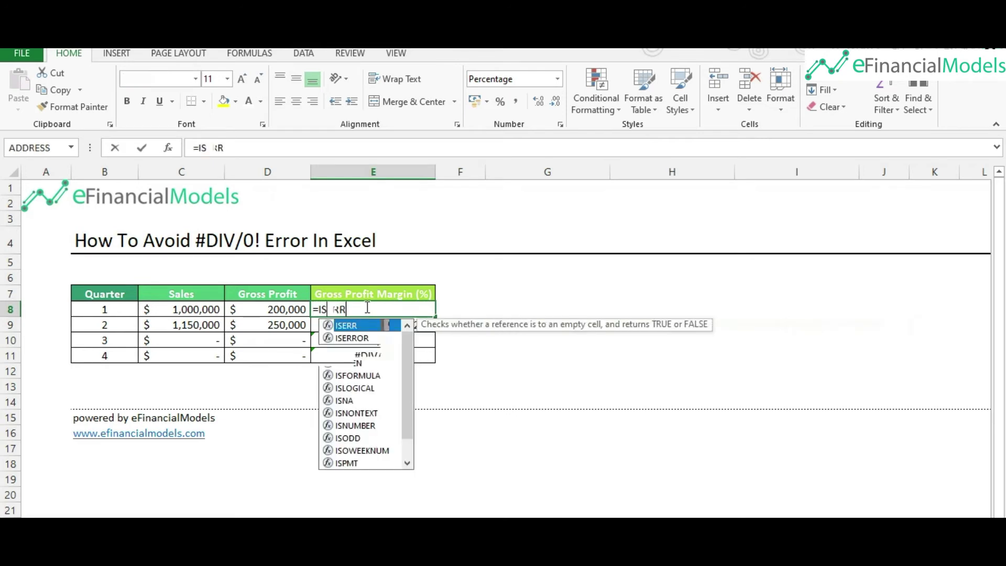
pyautogui.write('OR(')
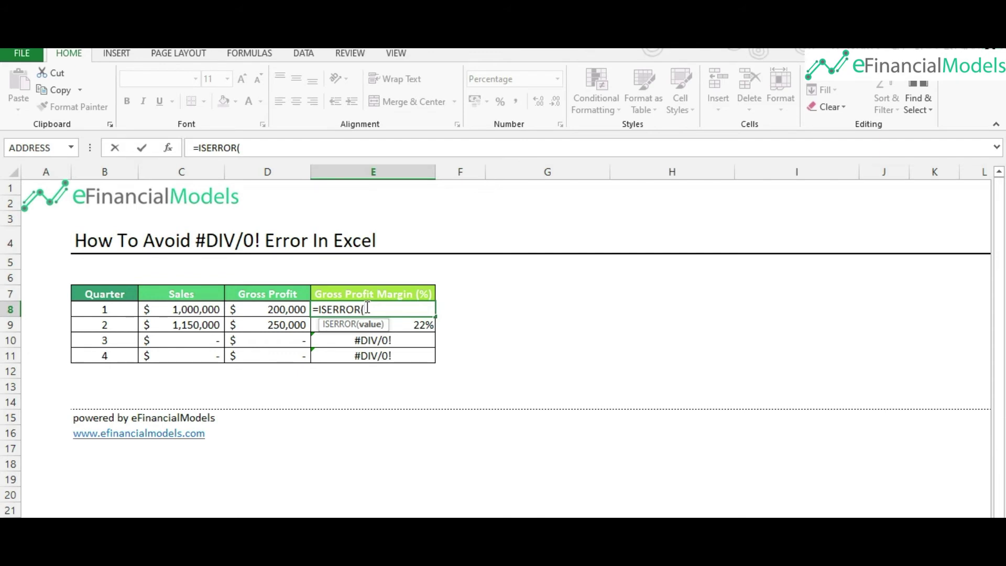
pyautogui.click(260, 308)
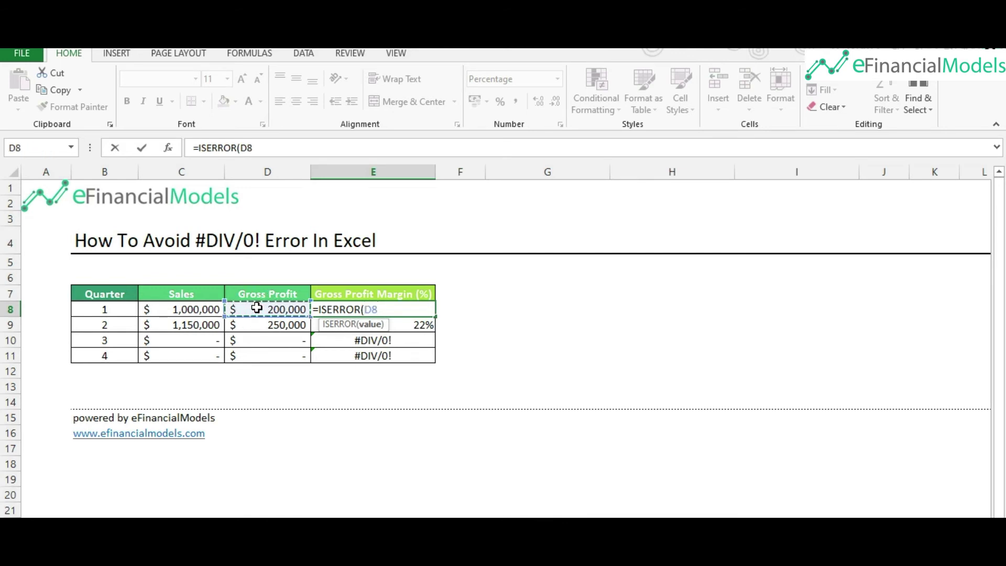
pyautogui.write('/')
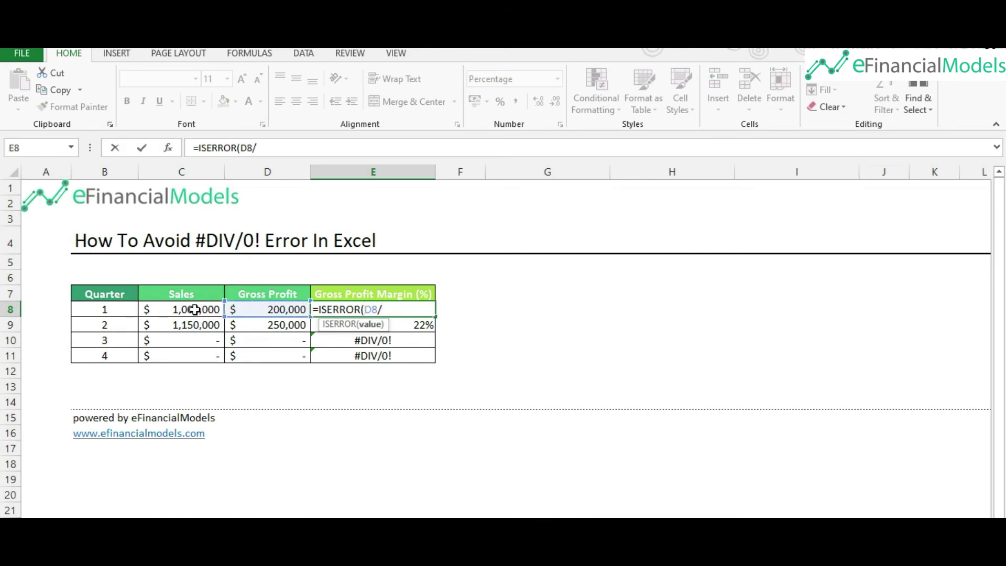
pyautogui.click(195, 310)
pyautogui.write(')')
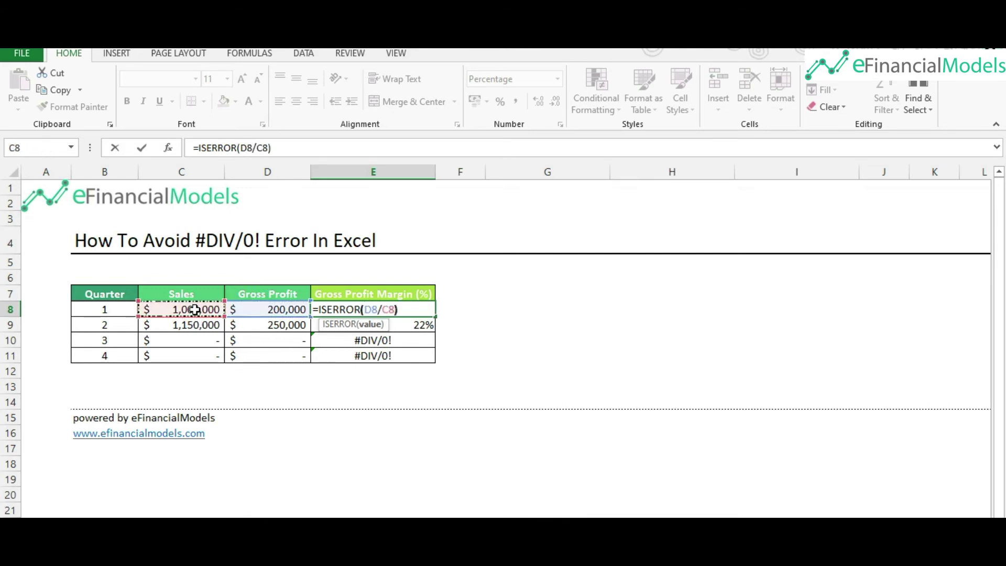
pyautogui.press('Return')
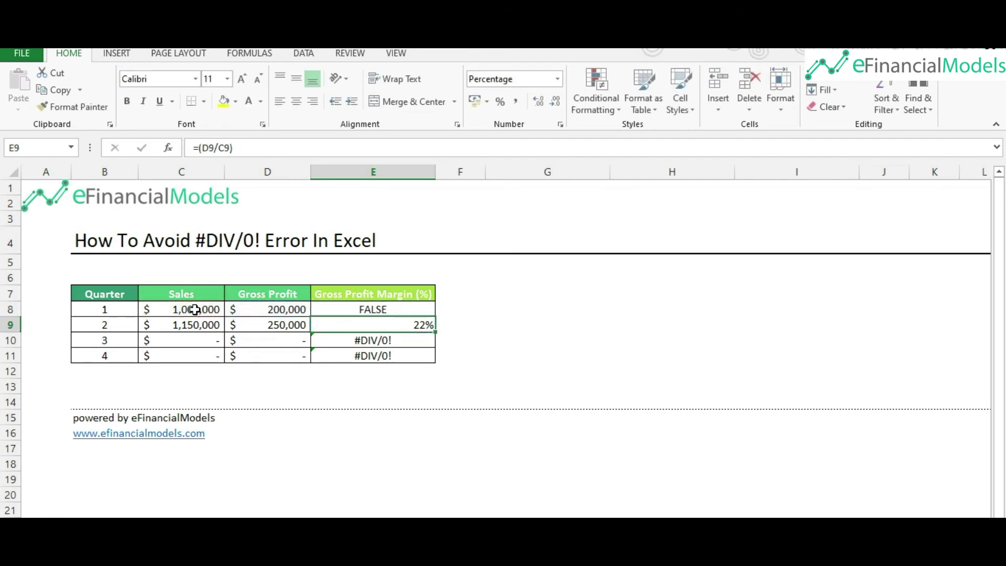
# Fill the ISERROR test from E8 down through E11 to check every quarter.
pyautogui.click(416, 308)
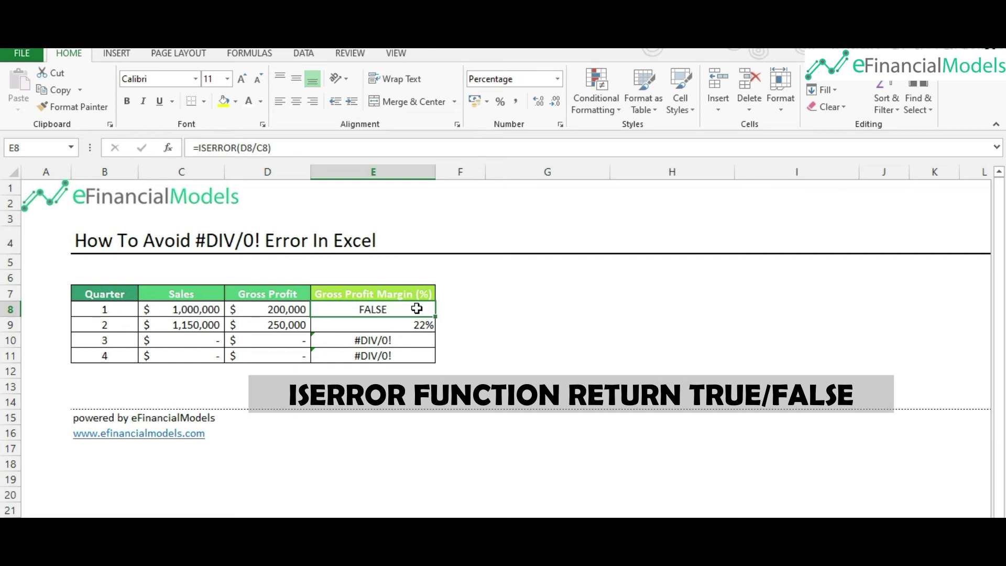
pyautogui.moveTo(434, 315); pyautogui.dragTo(432, 365)
pyautogui.click(377, 370)
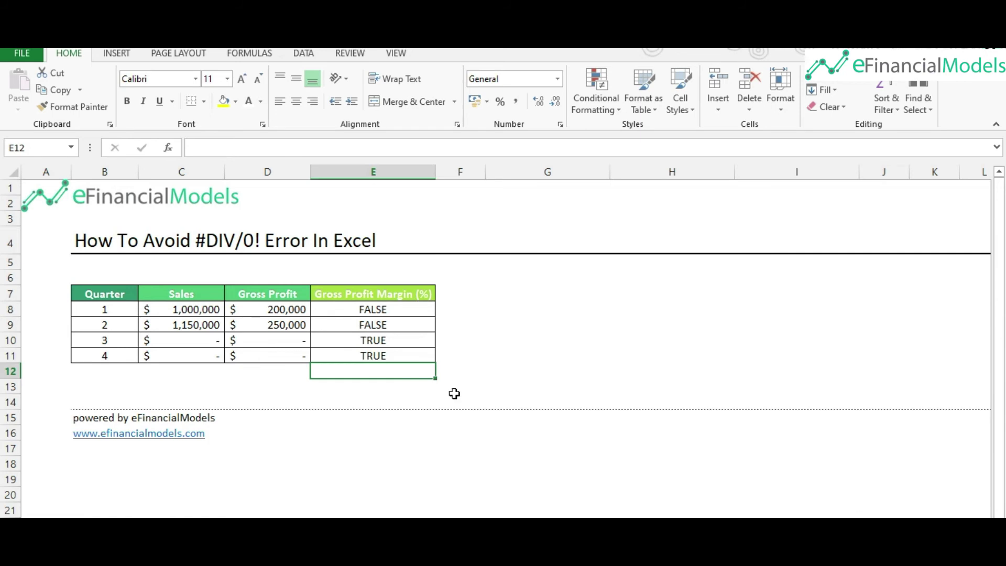
# Wrap the E8 test in an IF as =IF(ISERROR(D8/C8),"NA",D8/C8) and fill it down through E11.
pyautogui.click(391, 310)
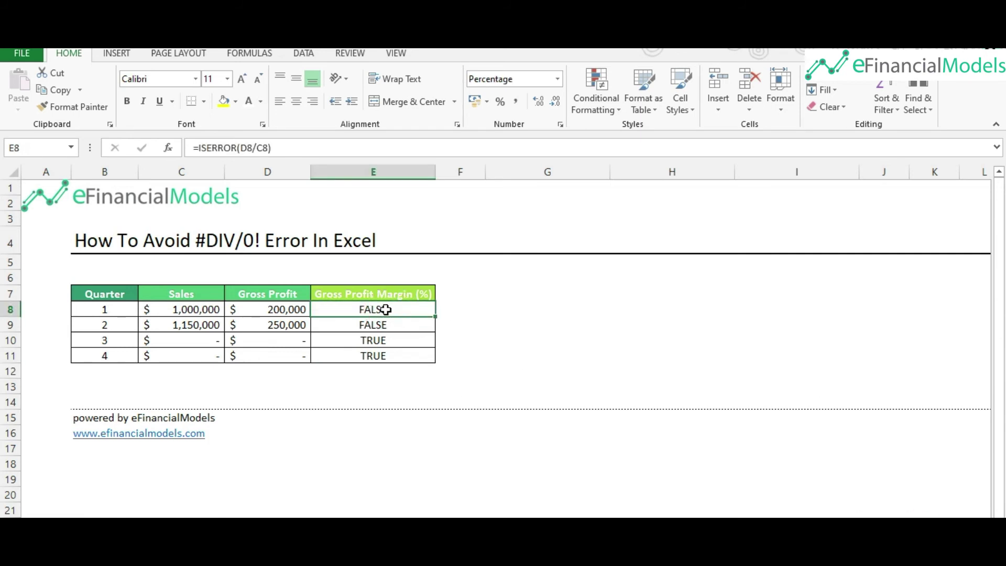
pyautogui.click(201, 146)
pyautogui.write('IF(')
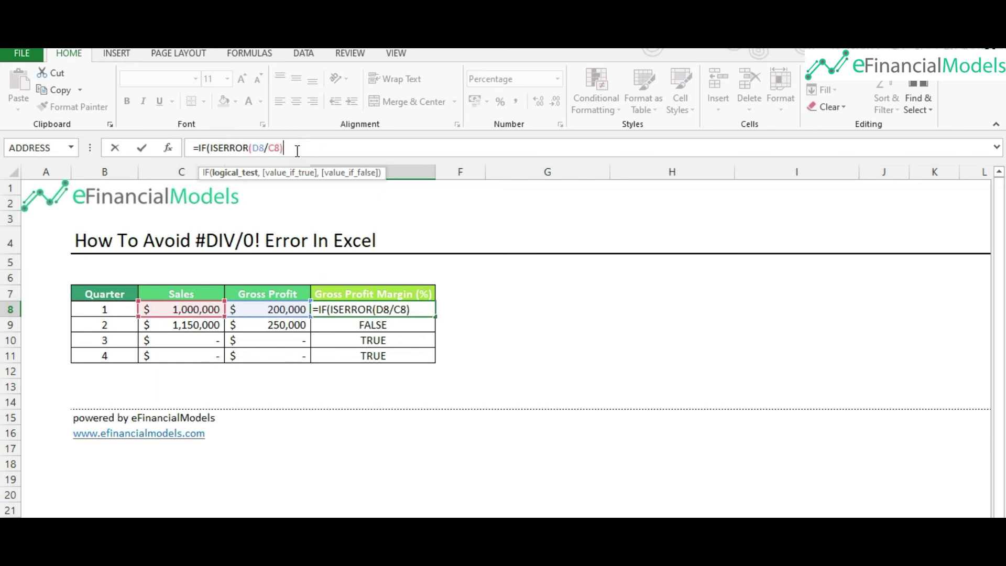
pyautogui.write(',')
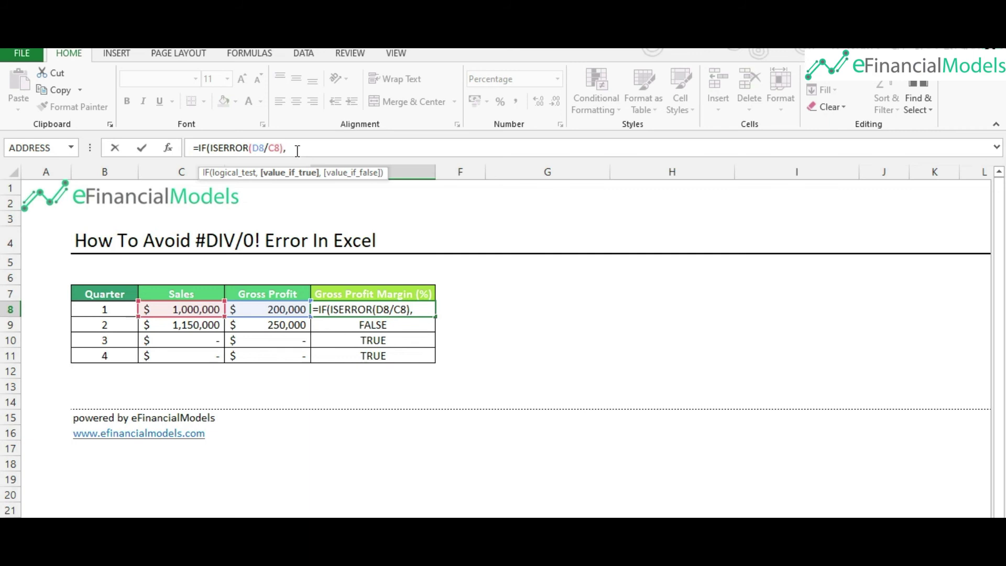
pyautogui.write('"NA",')
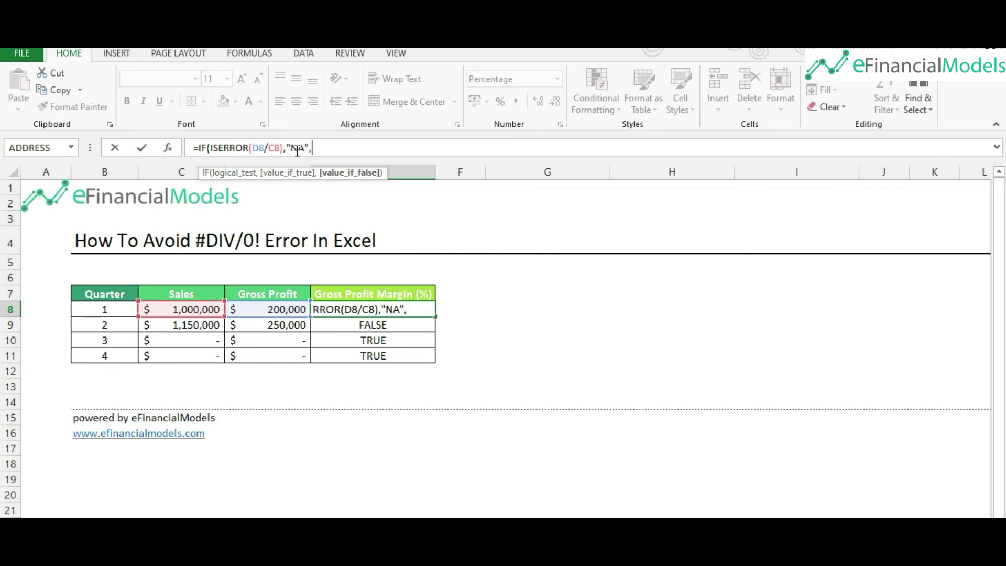
pyautogui.click(419, 311)
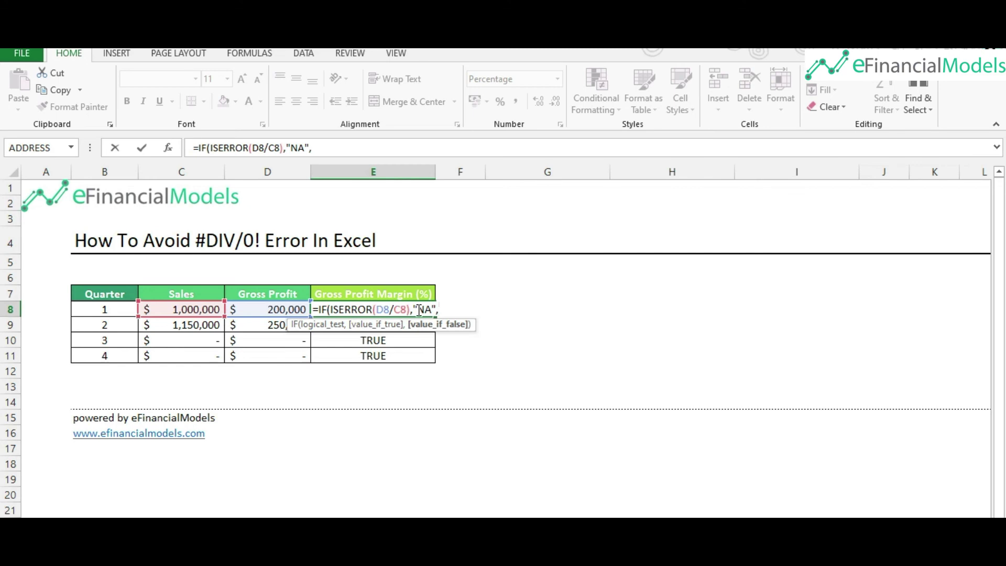
pyautogui.click(284, 309)
pyautogui.write('/')
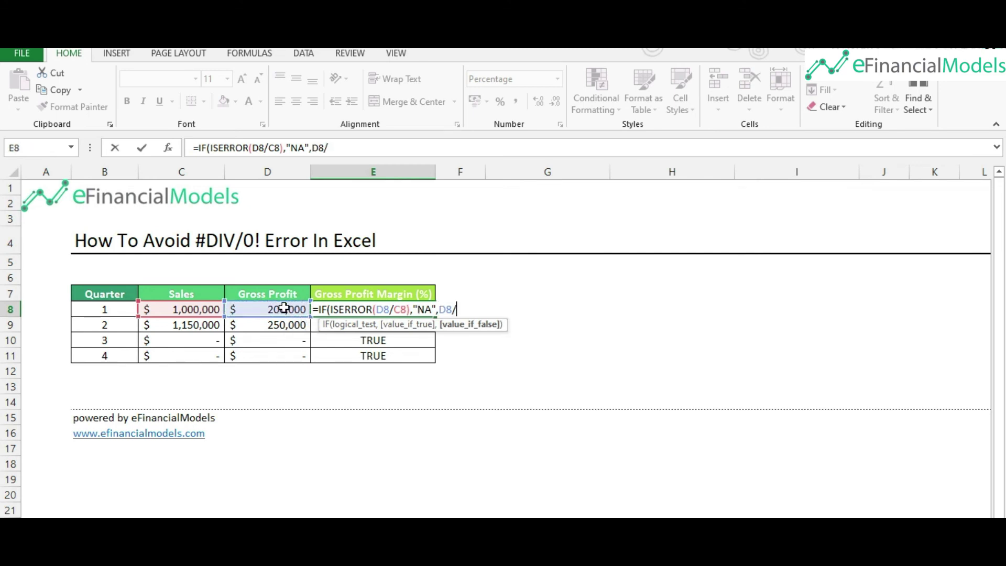
pyautogui.click(193, 310)
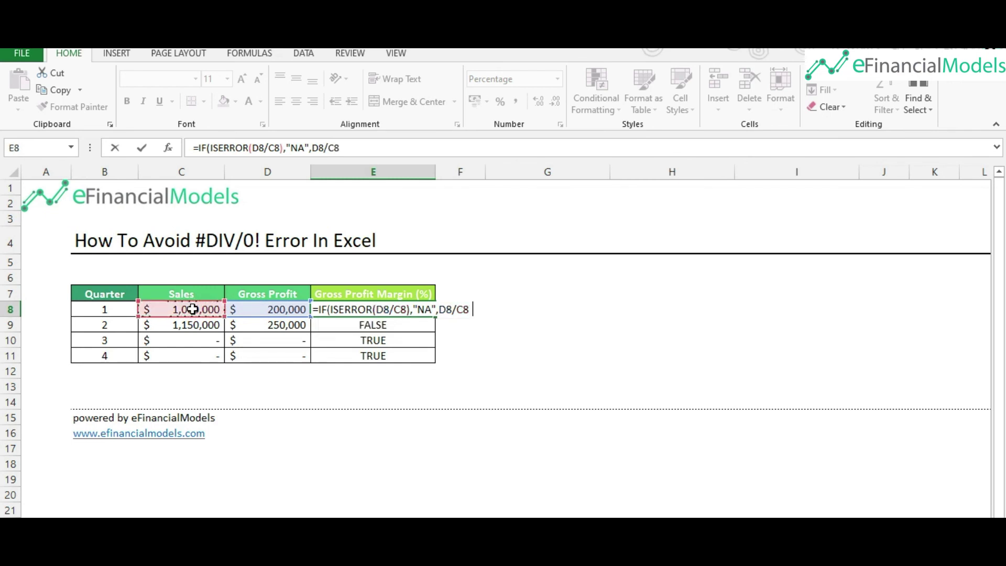
pyautogui.press('Return')
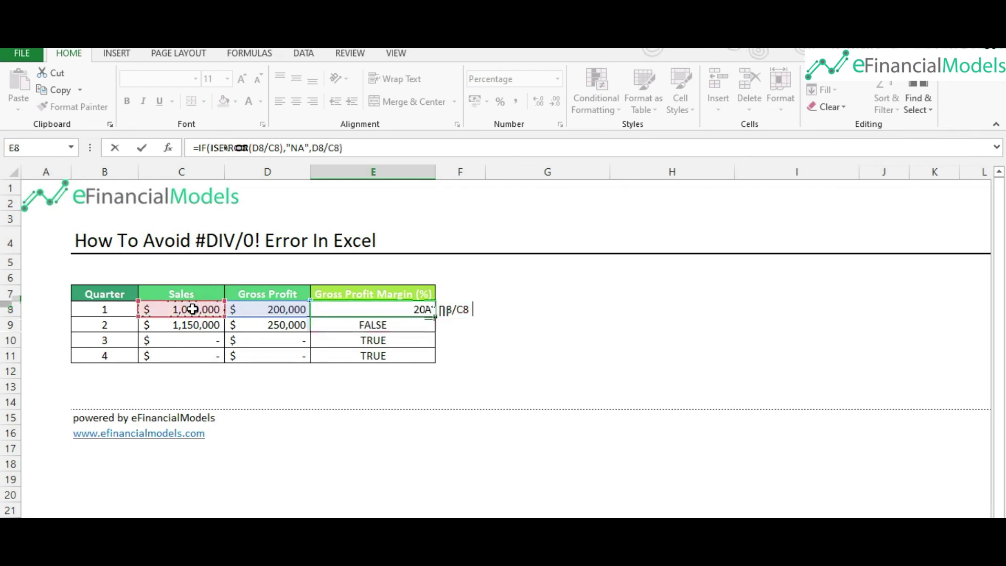
pyautogui.moveTo(435, 317); pyautogui.dragTo(433, 360)
pyautogui.click(396, 372)
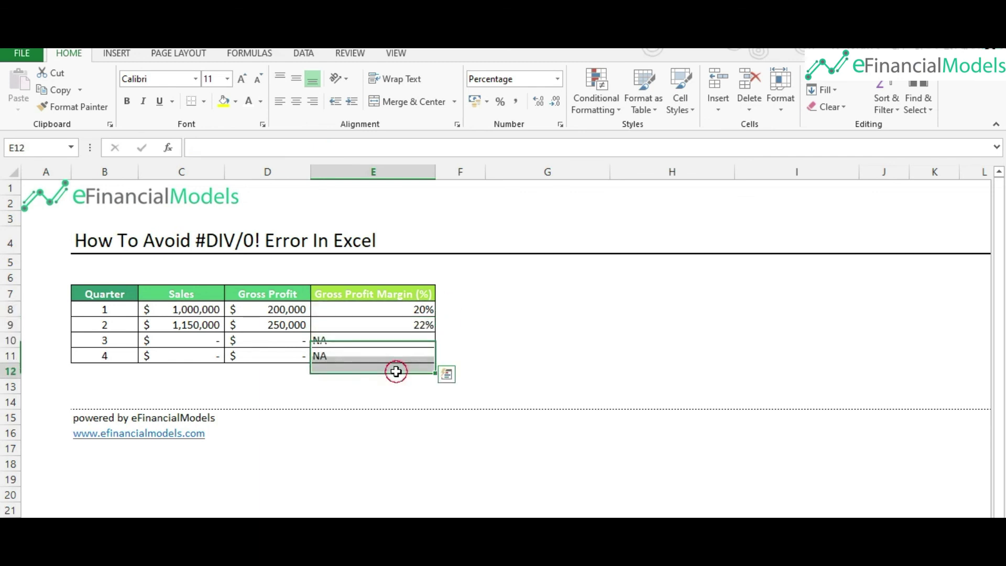